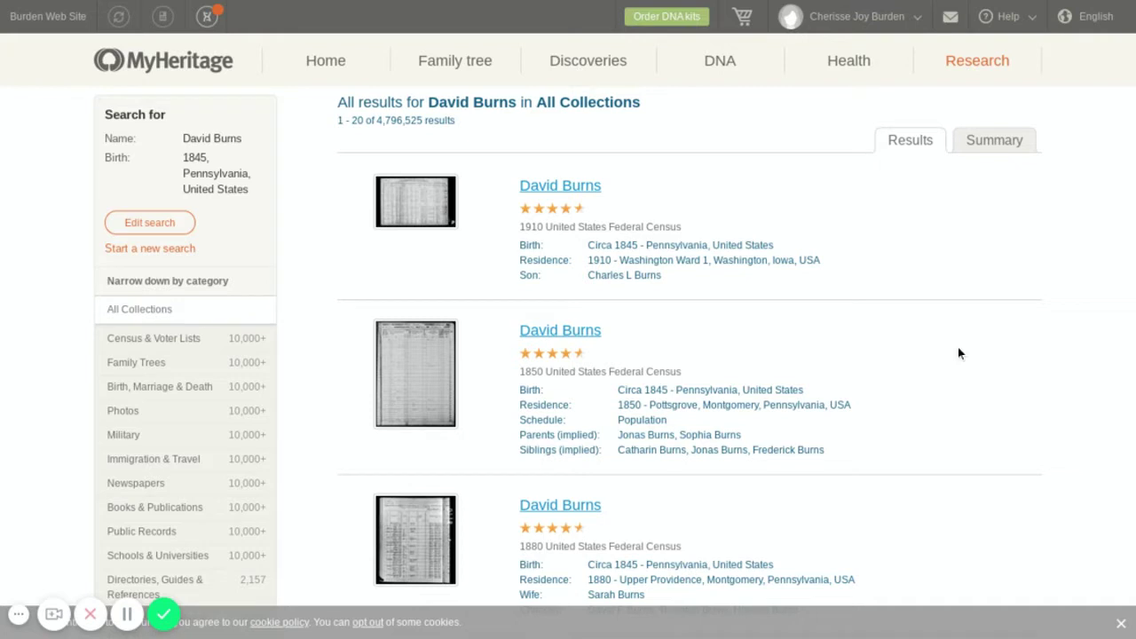
left_click(130, 484)
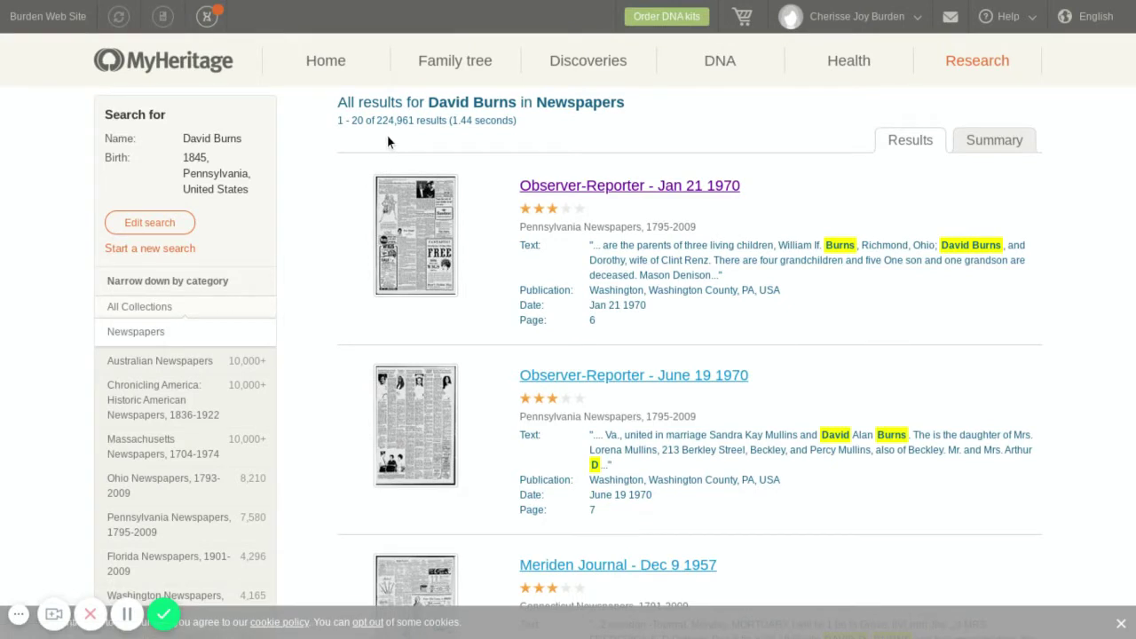
left_click(151, 225)
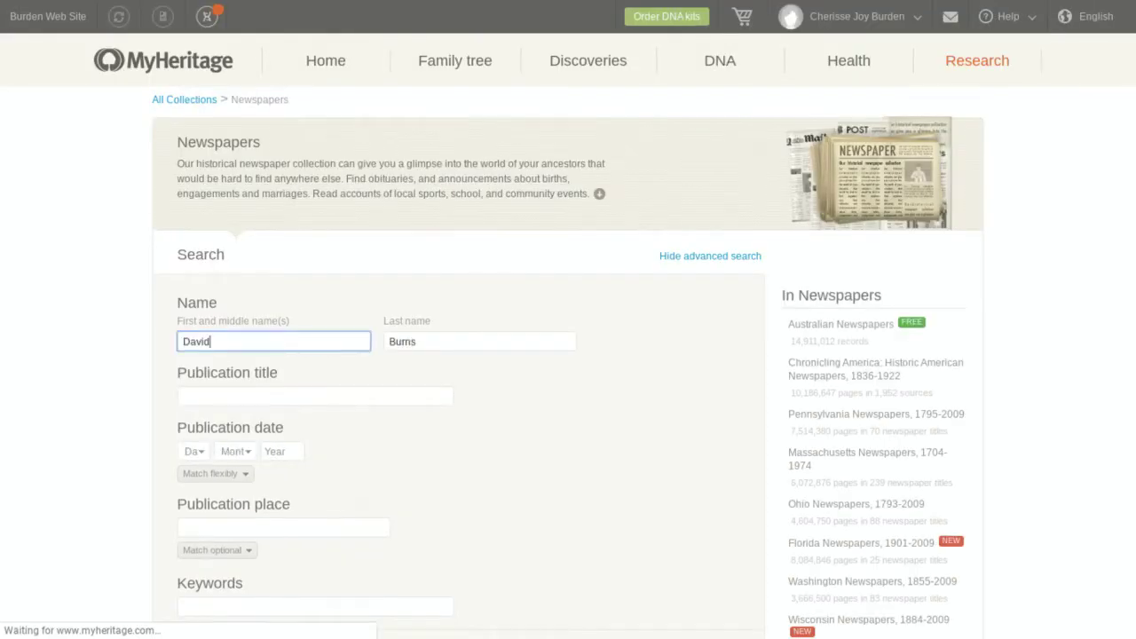
scroll(618, 328, "down", 1)
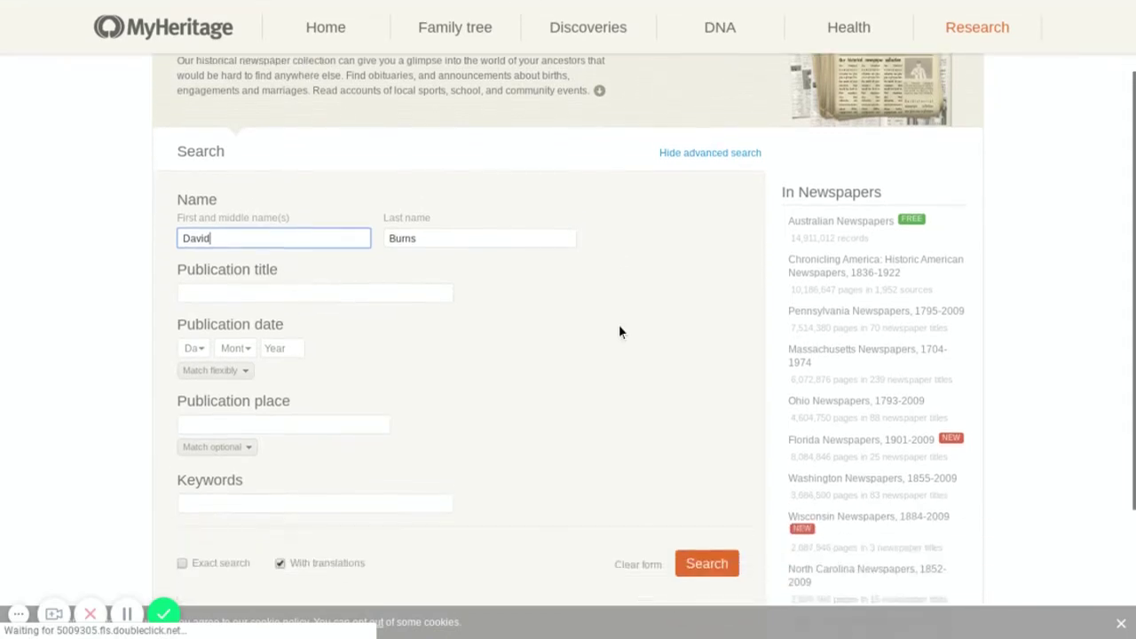
scroll(619, 330, "down", 1)
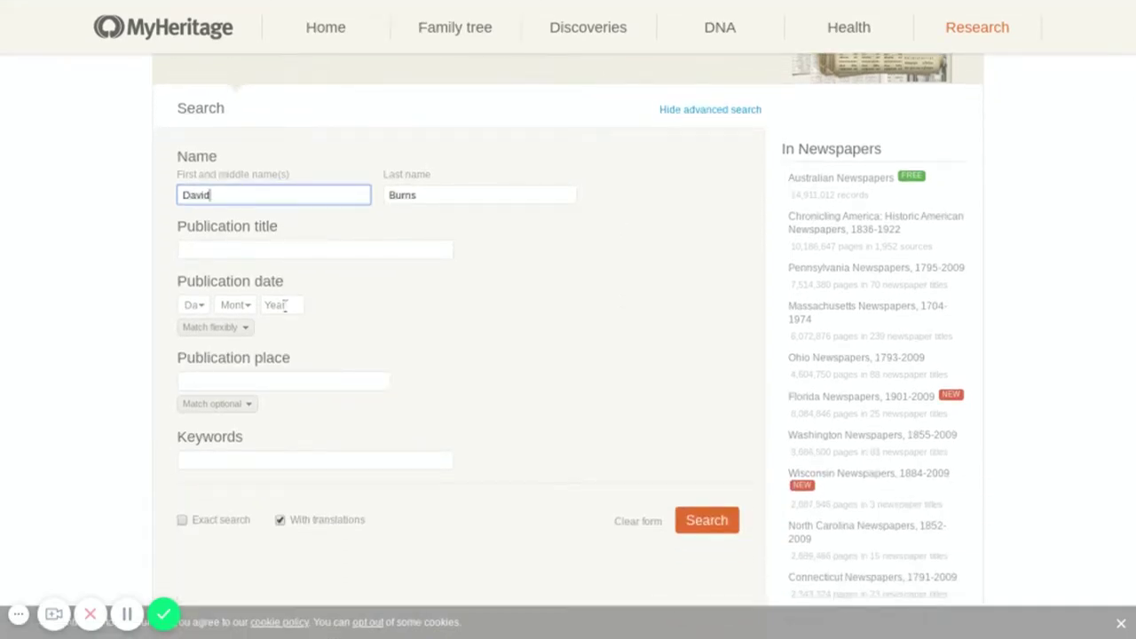
left_click(240, 378)
type("Pennsylvania")
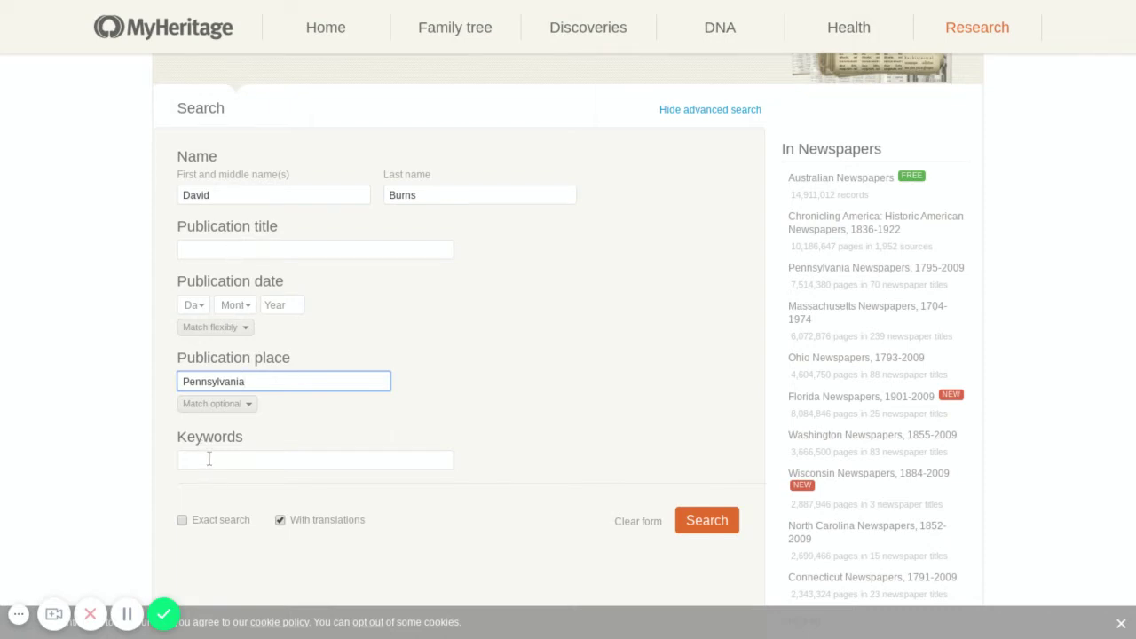
left_click(182, 520)
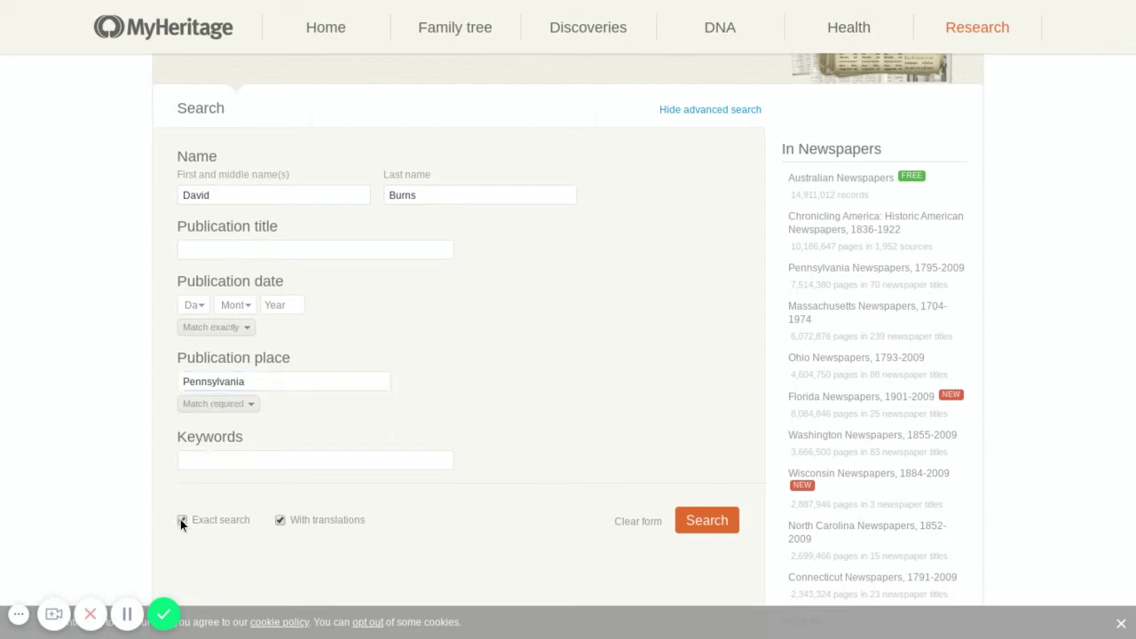
left_click(713, 527)
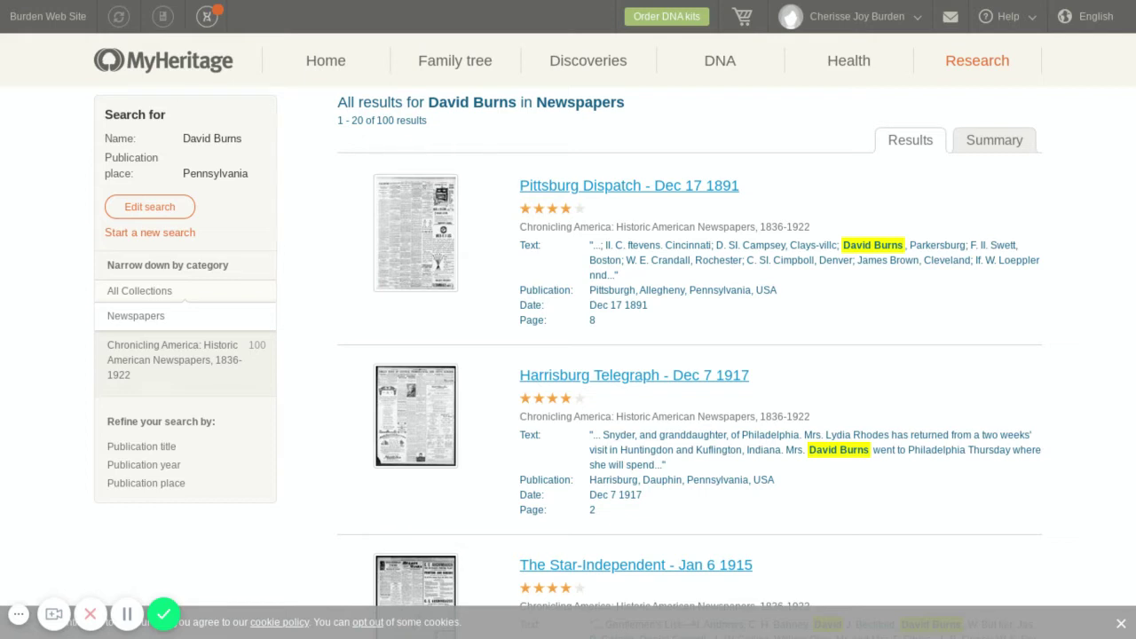
Open the Harrisburg Telegraph - Dec 7 1917 result
left_click(678, 378)
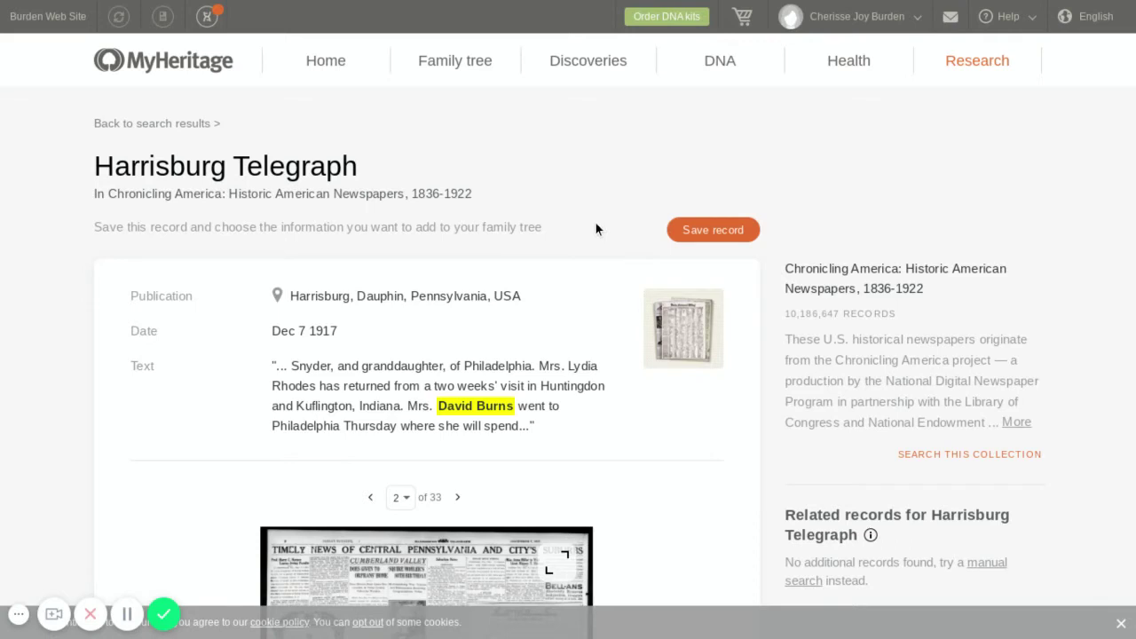
Show the Dec 7 1917 page image full screen with the Found text panel closed
scroll(596, 229, "down", 2)
scroll(708, 171, "up", 1)
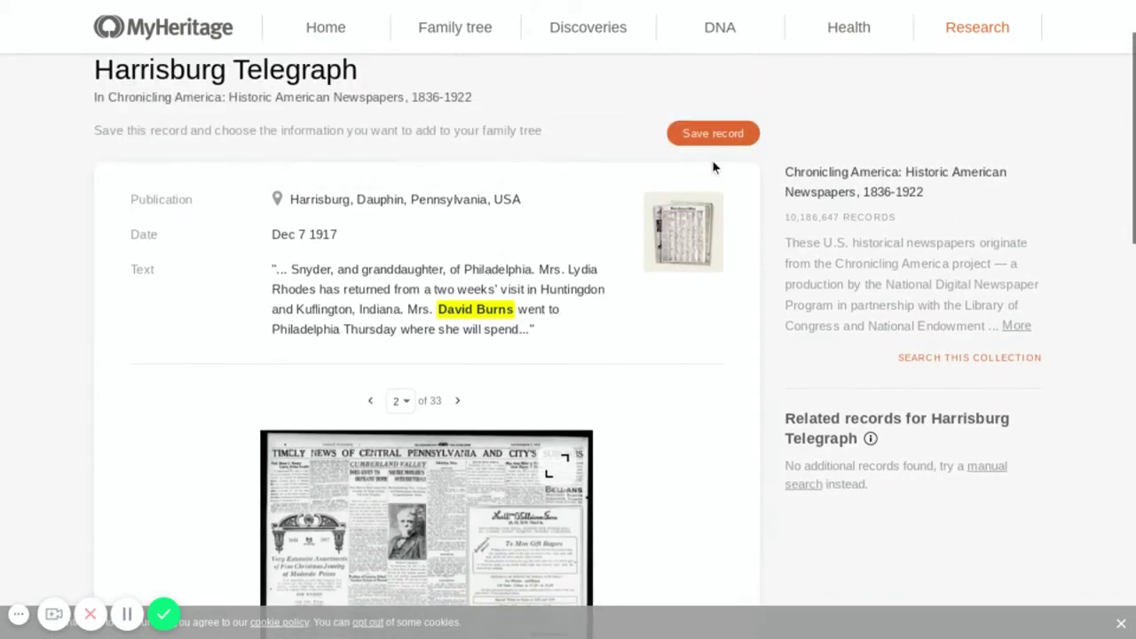
scroll(545, 210, "down", 3)
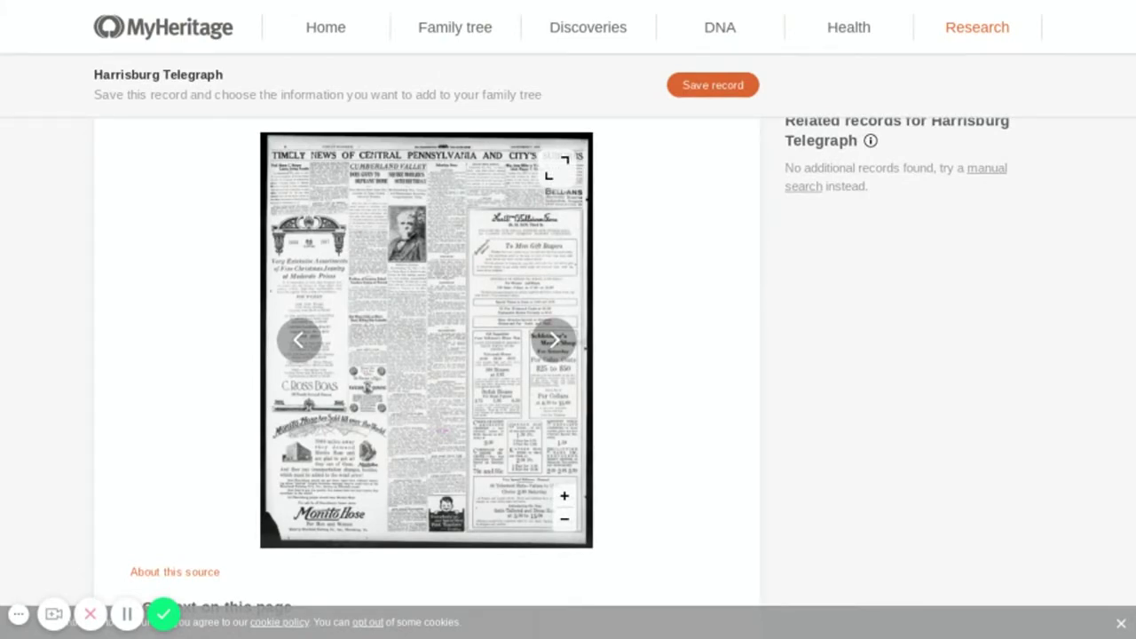
left_click(559, 170)
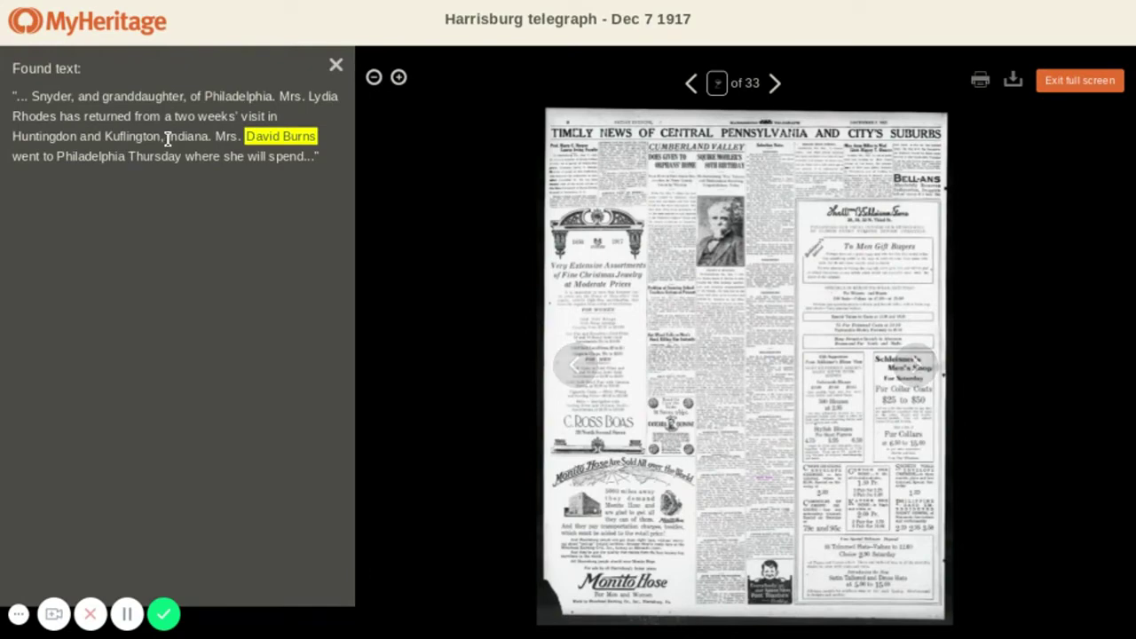
left_click(335, 66)
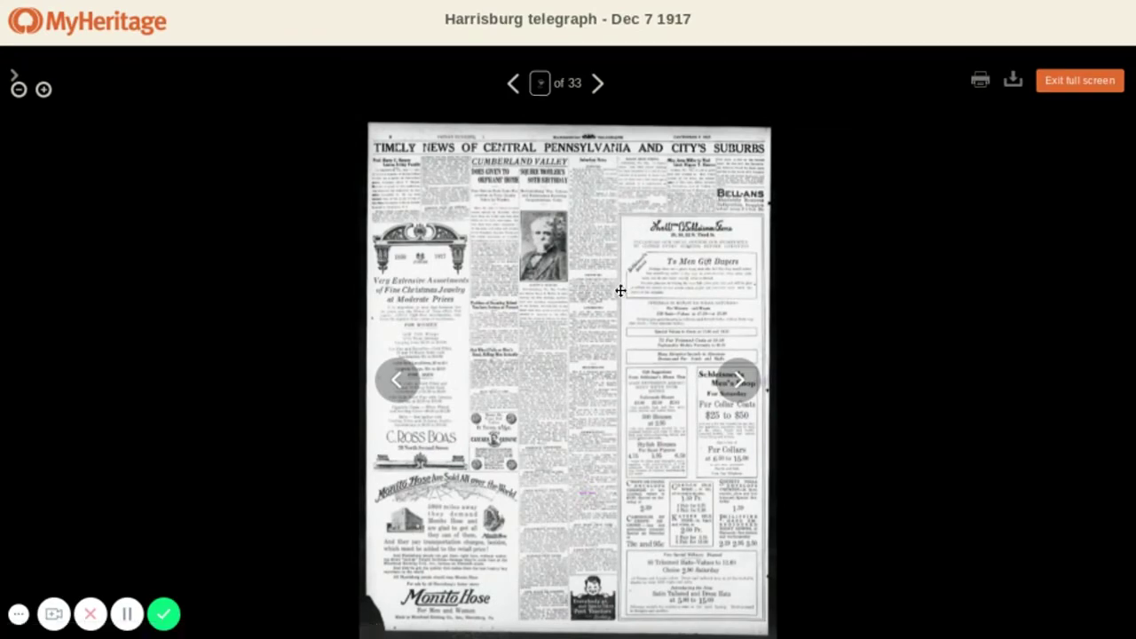
Zoom and pan past the 1850–1917 Boas ad to the lower columns by the Monito Hose ad
left_click(44, 92)
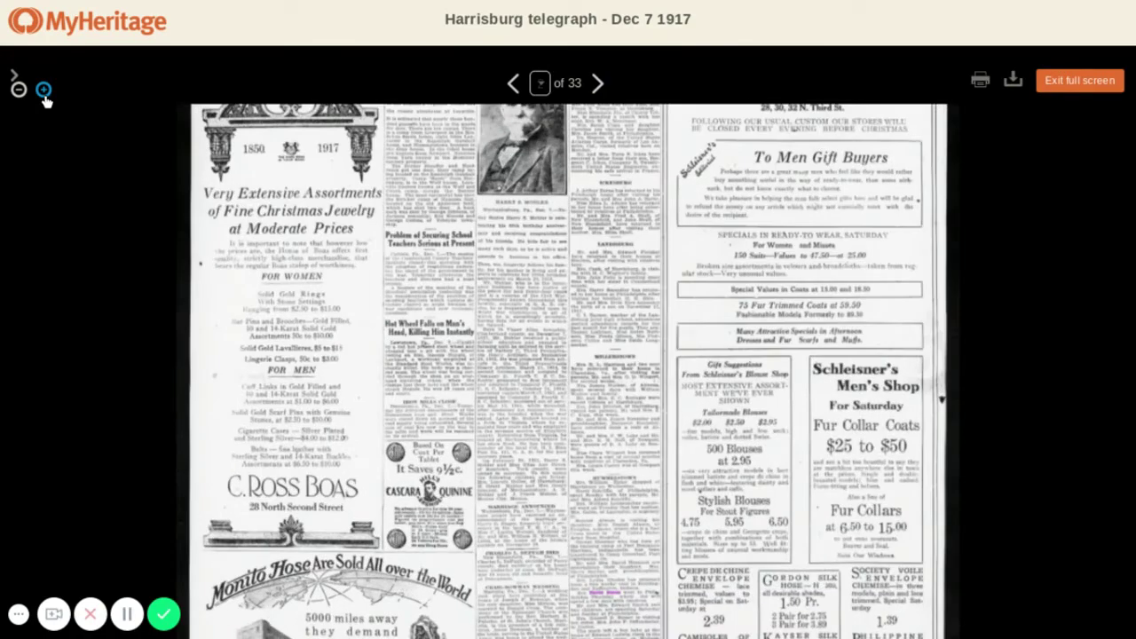
left_click(43, 93)
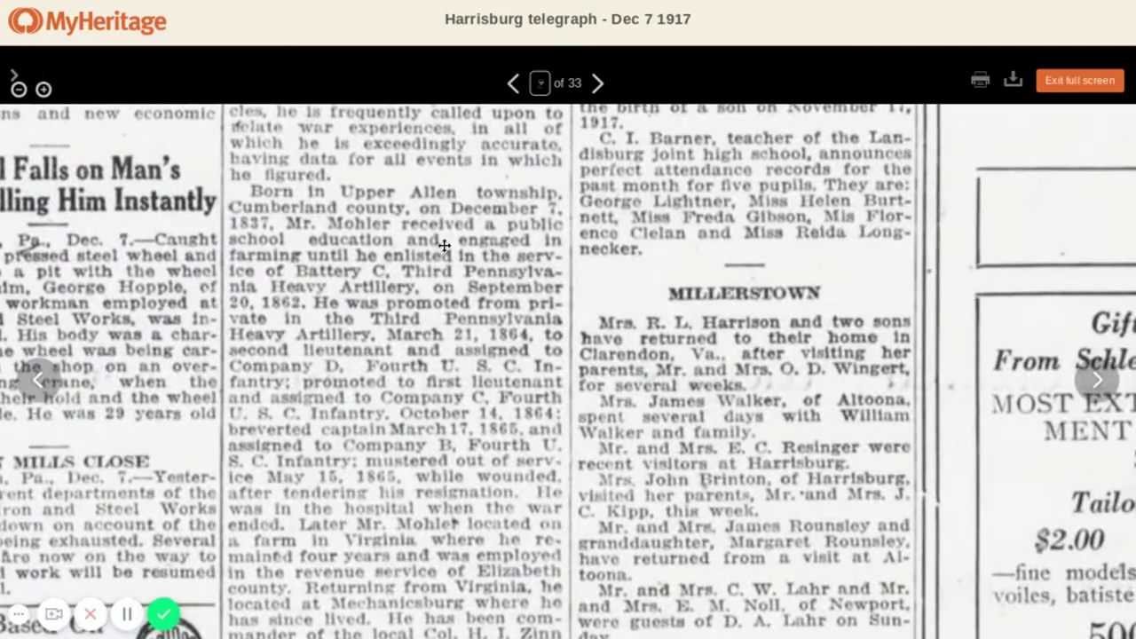
left_click_drag(535, 225, 963, 592)
left_click_drag(836, 287, 660, 638)
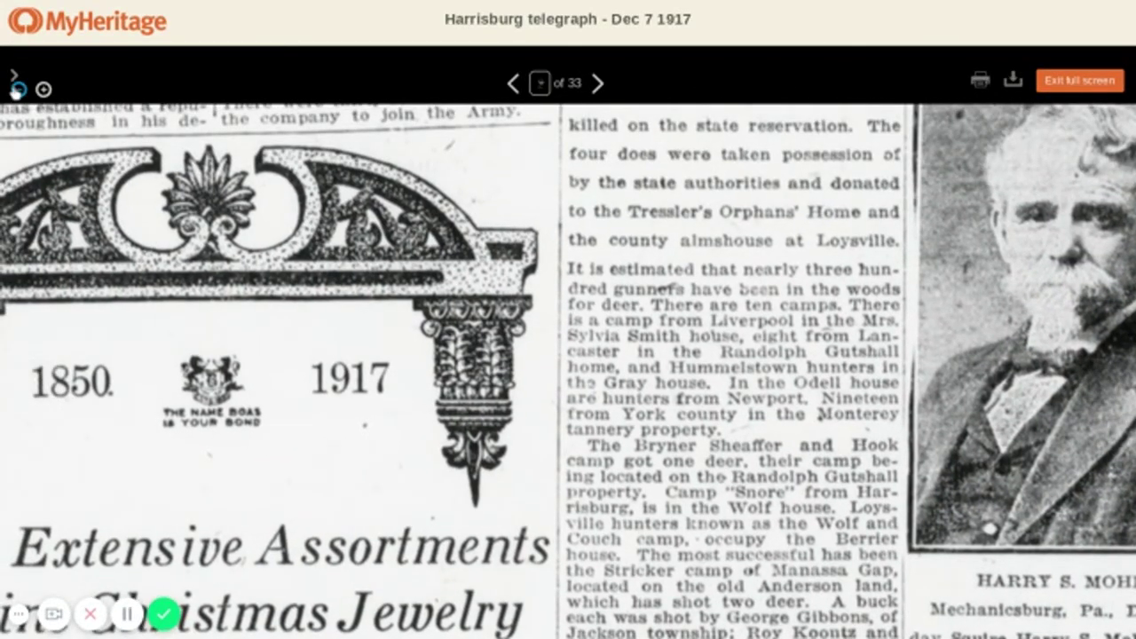
left_click(18, 89)
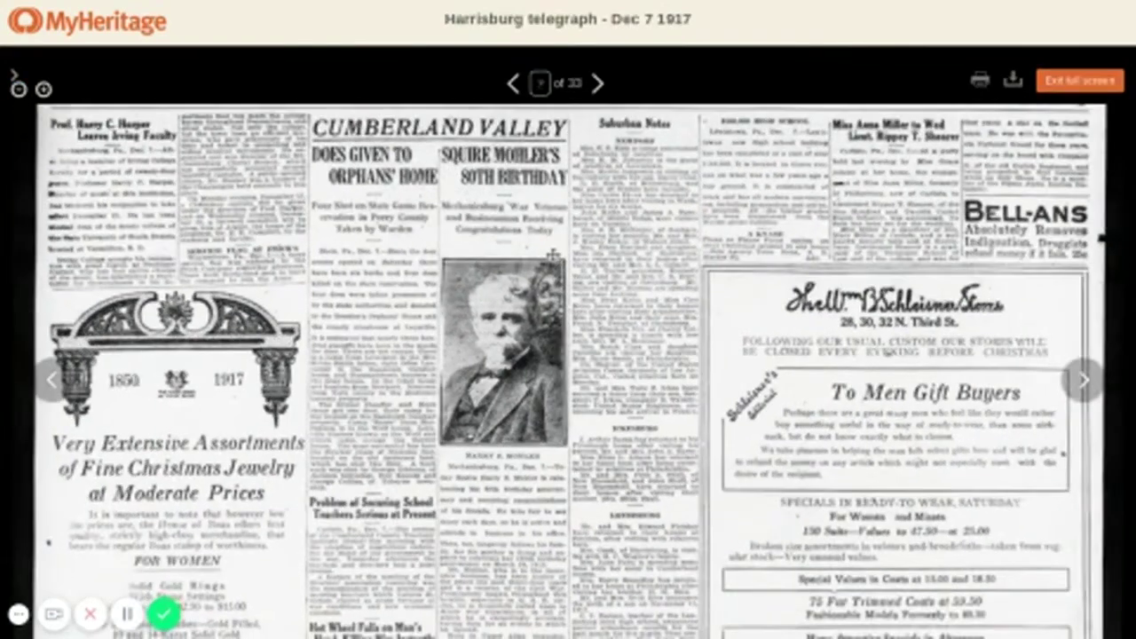
scroll(571, 248, "down", 1)
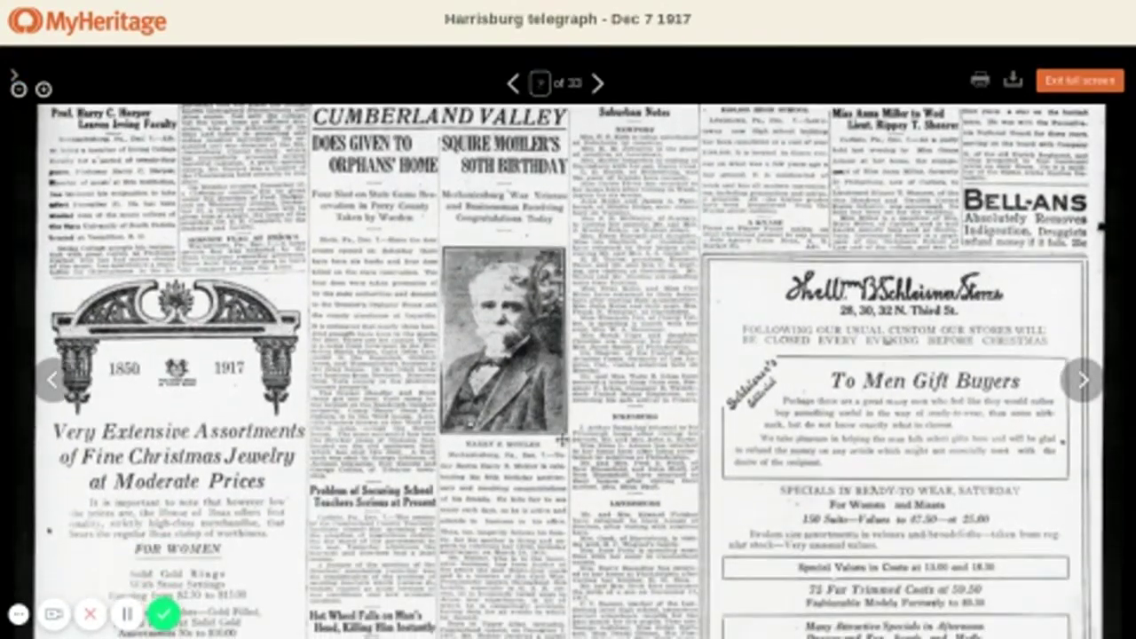
scroll(561, 439, "down", 7)
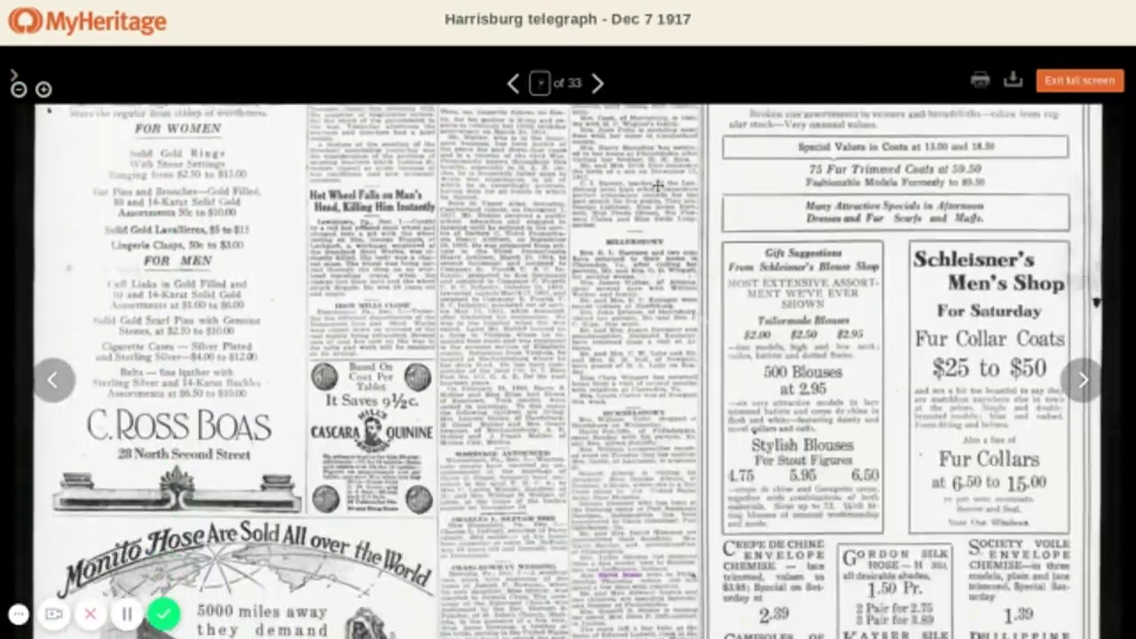
scroll(647, 331, "down", 3)
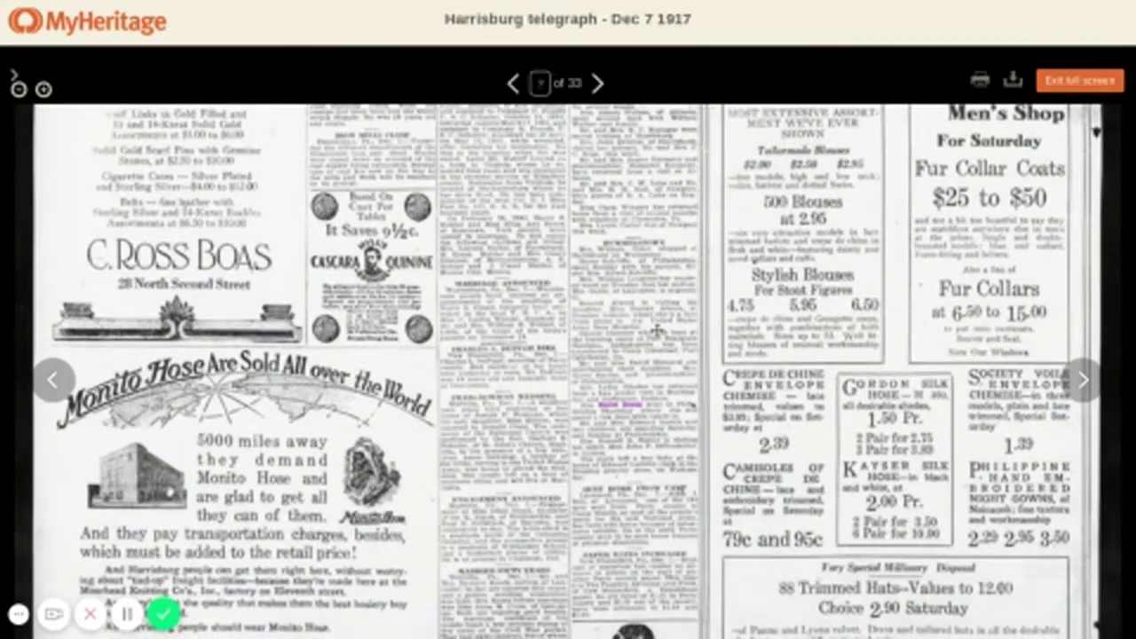
scroll(567, 371, "down", 1)
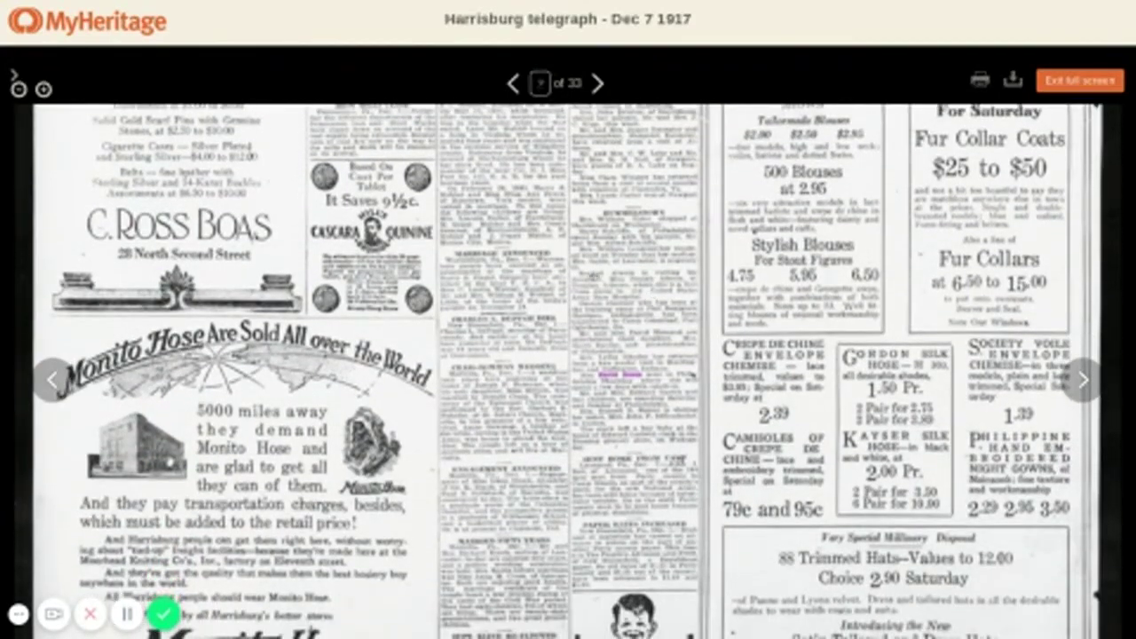
Zoom in on the highlighted David Burns mention, then exit full screen
left_click(44, 89)
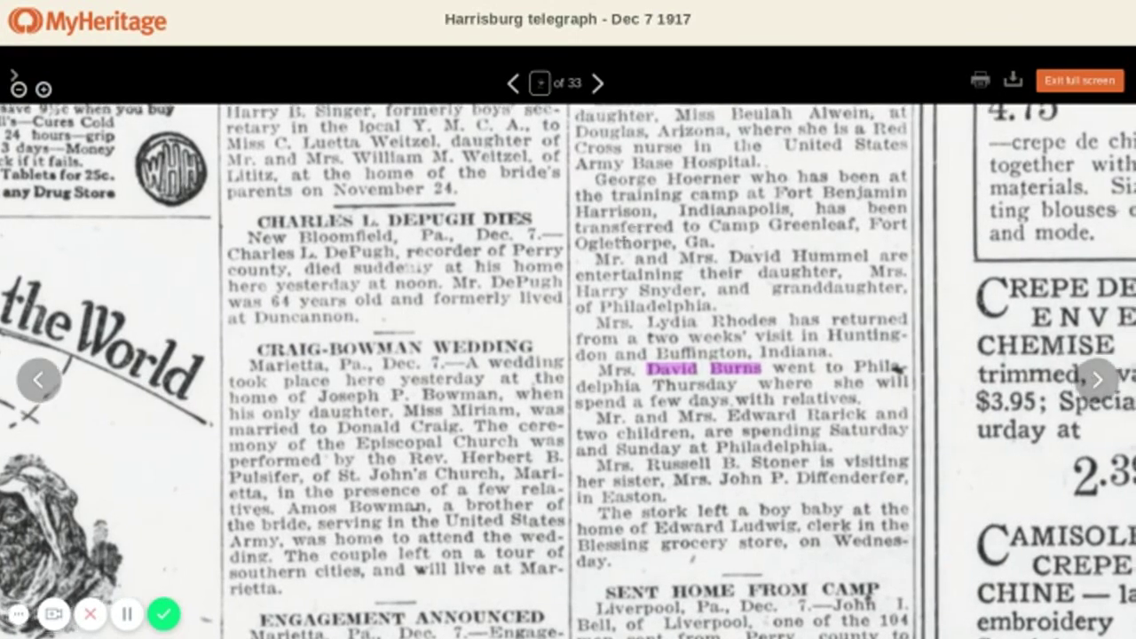
left_click_drag(881, 365, 857, 414)
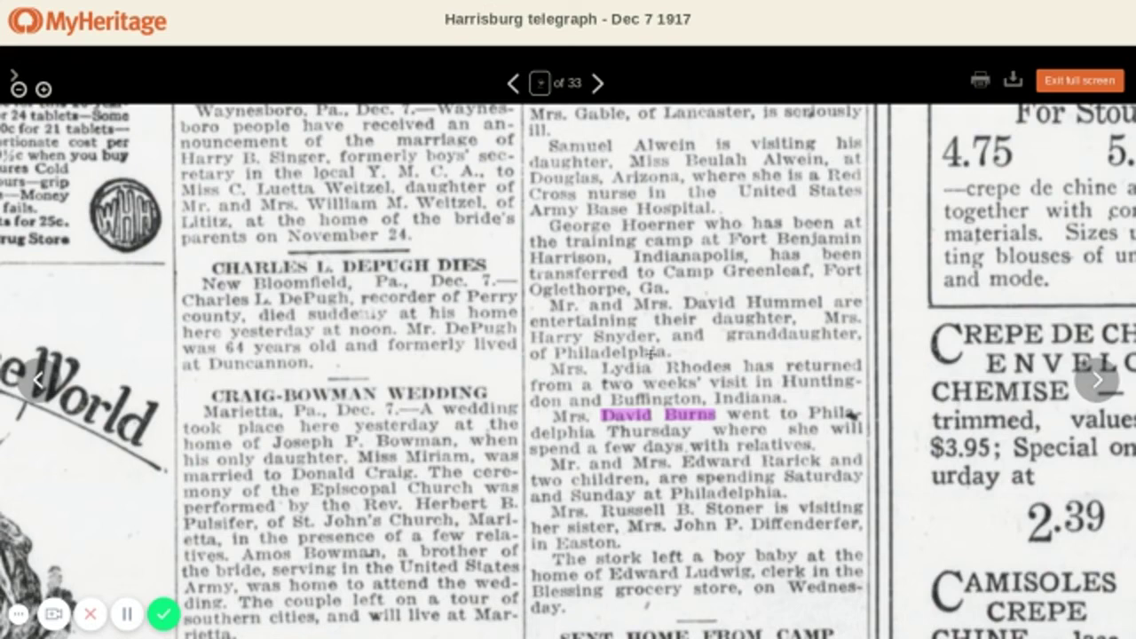
left_click(1081, 84)
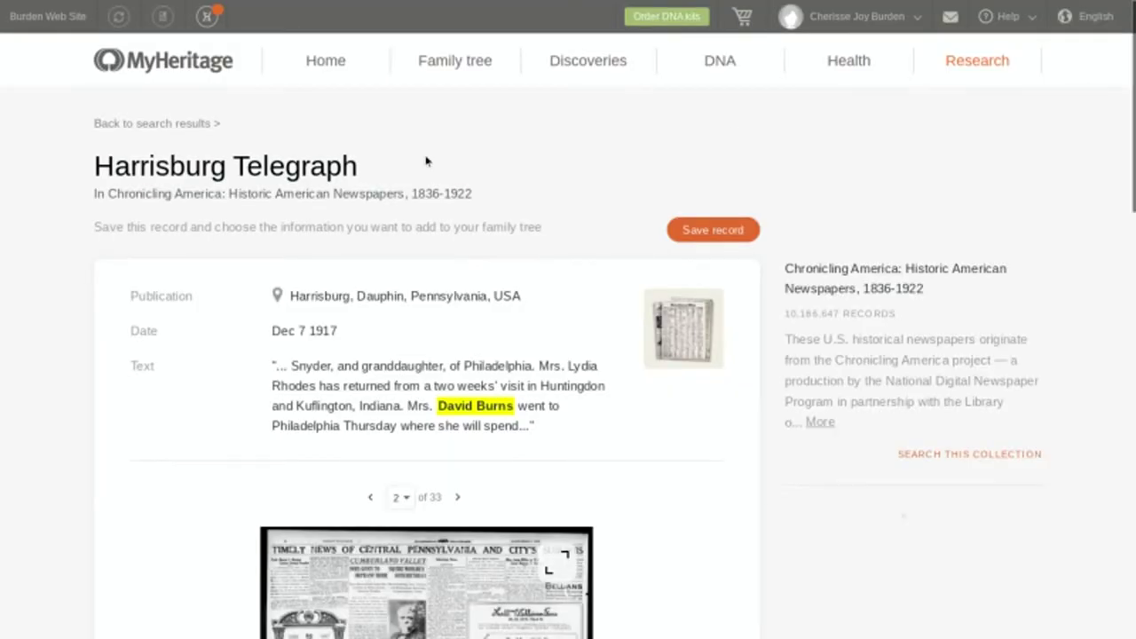
Go back through browser history to the David Burns Pennsylvania newspaper results
mouse_move(17, 8)
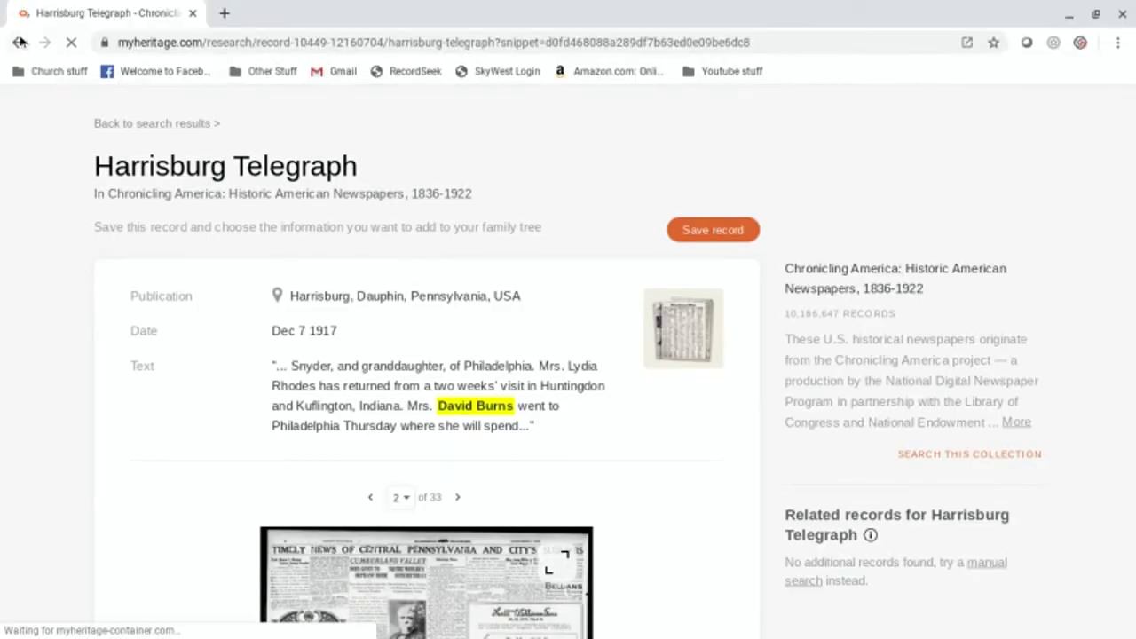
left_click(18, 44)
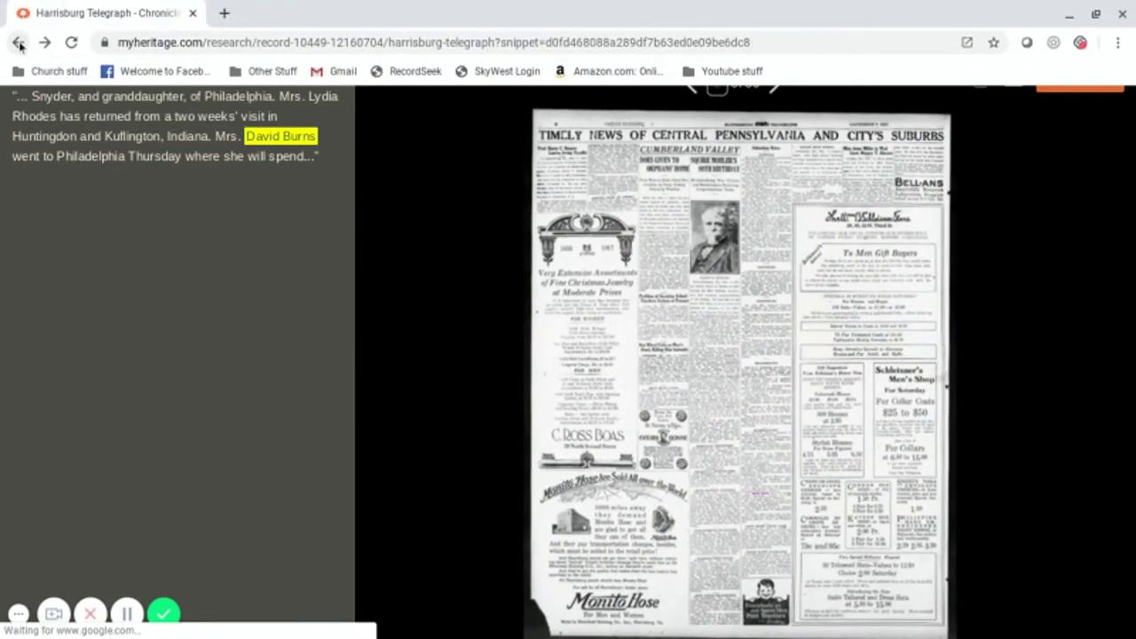
left_click(19, 44)
left_click(19, 42)
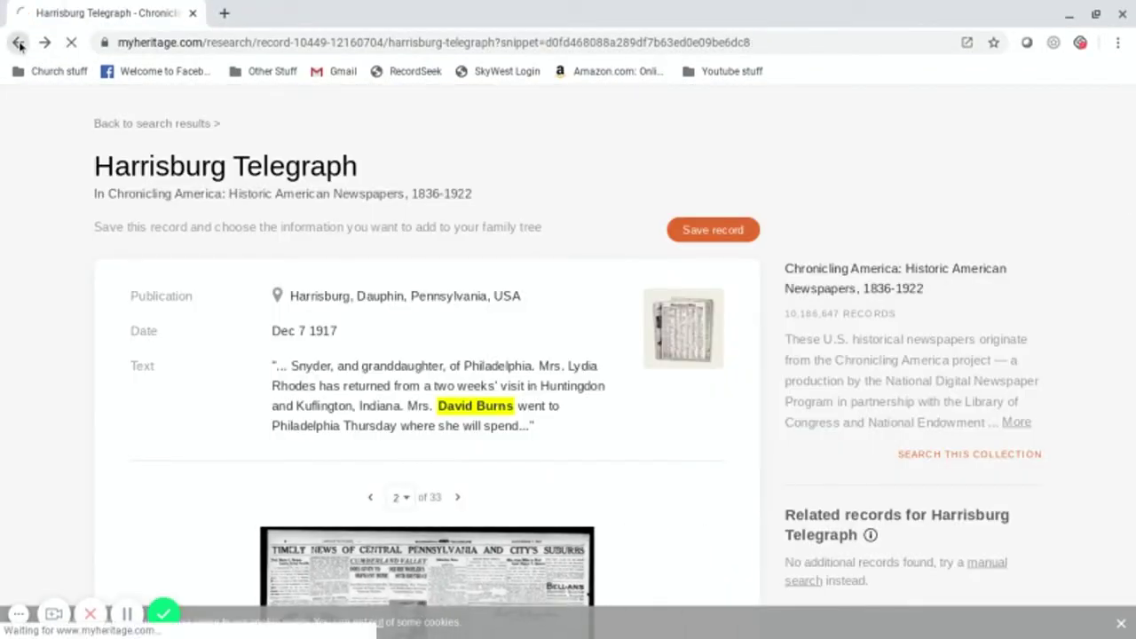
Put the browser in full screen and review the lower-rated 1890–1916 matches
key("F11")
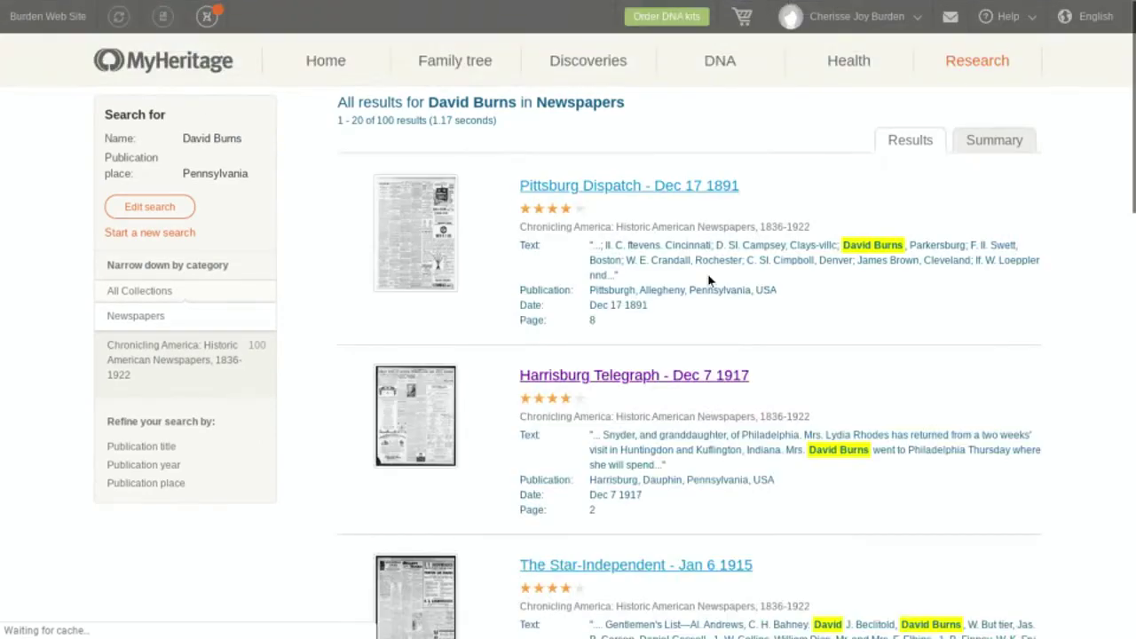
scroll(1070, 305, "down", 1)
scroll(1070, 304, "down", 5)
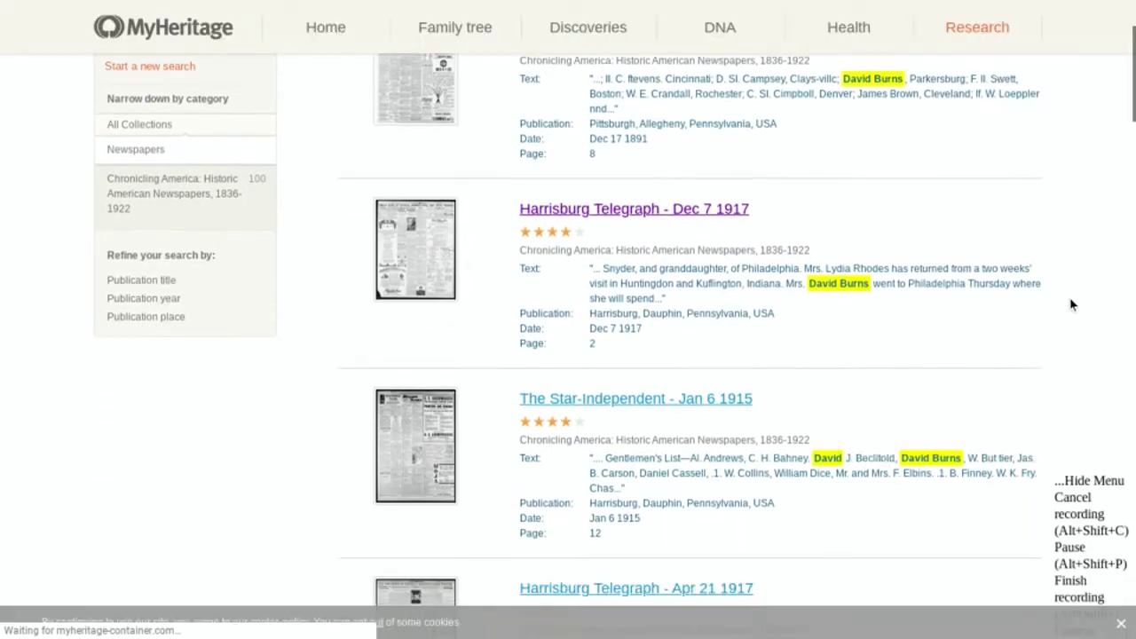
scroll(959, 323, "down", 2)
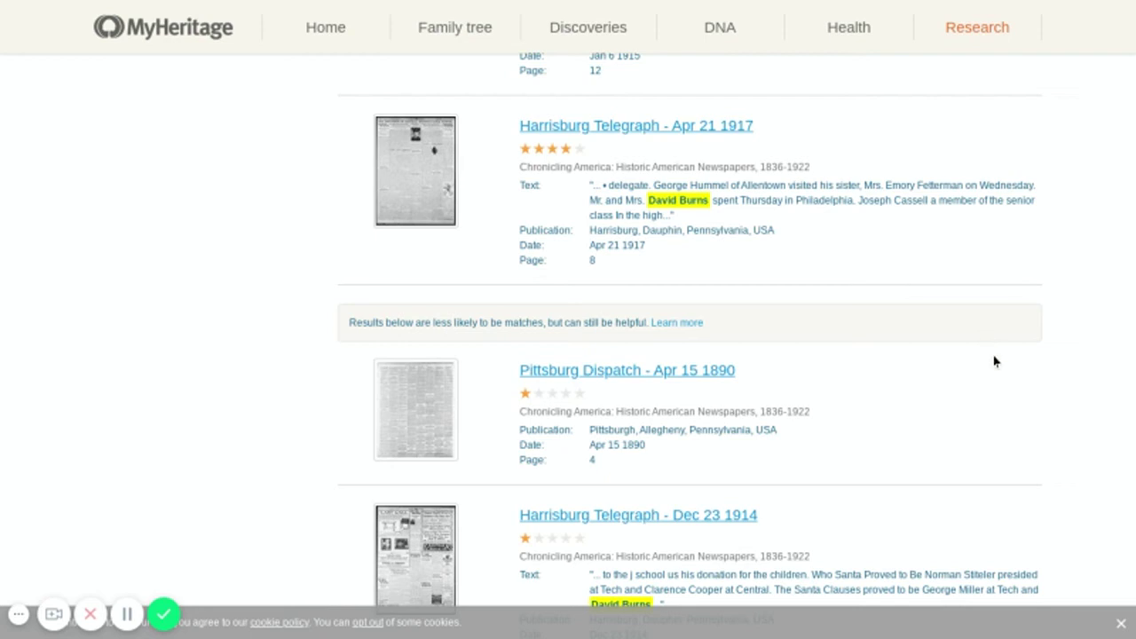
scroll(965, 348, "down", 2)
scroll(965, 348, "down", 5)
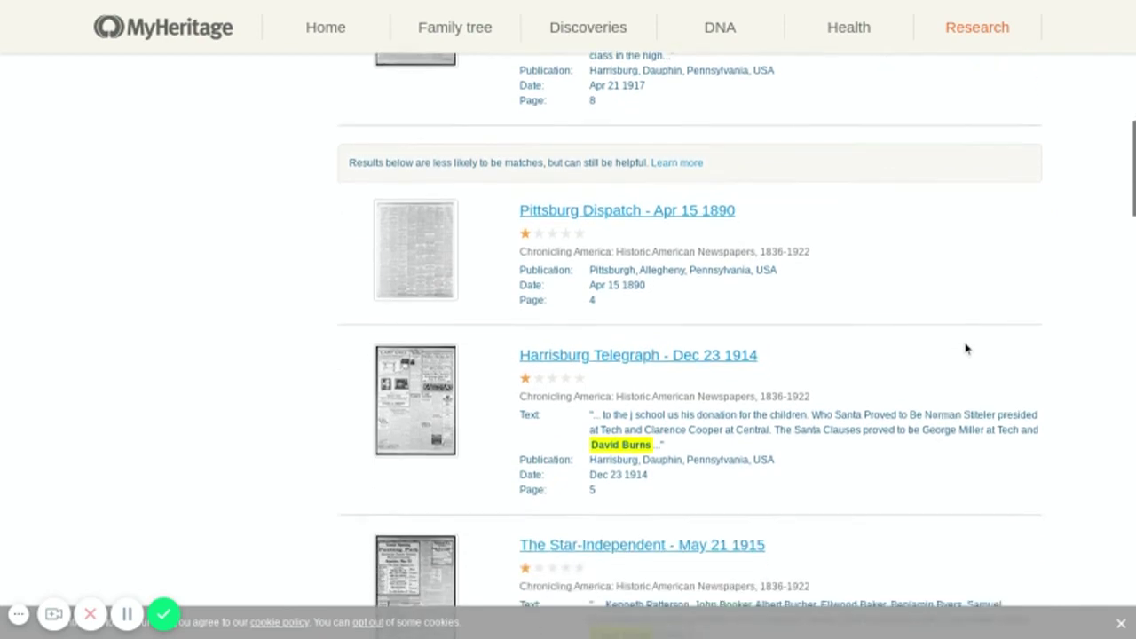
scroll(960, 363, "down", 1)
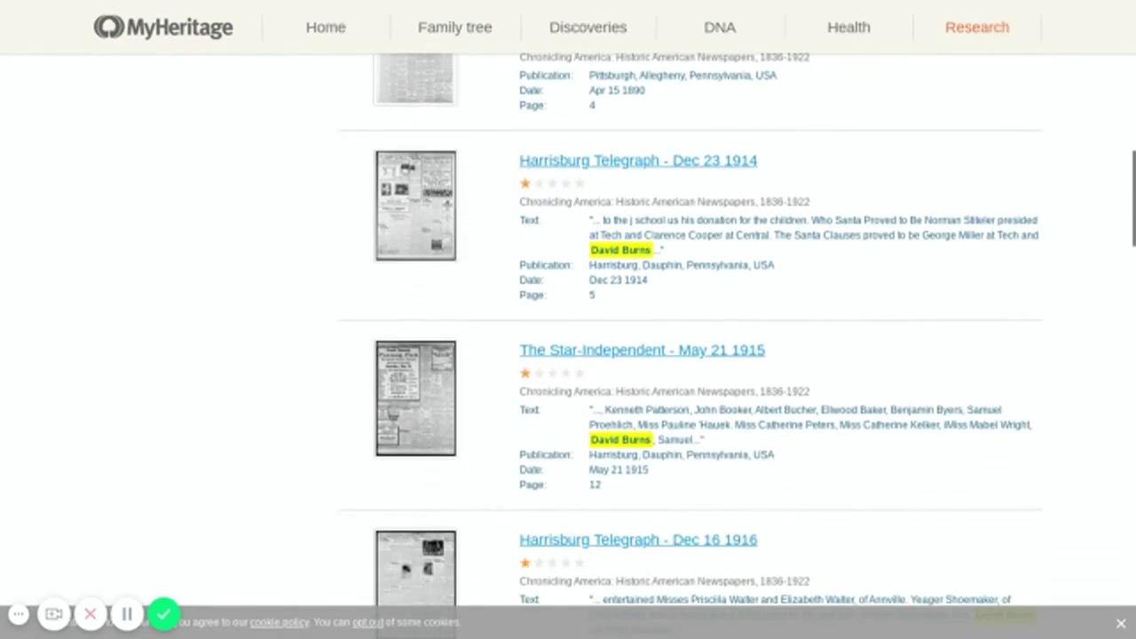
scroll(937, 421, "up", 15)
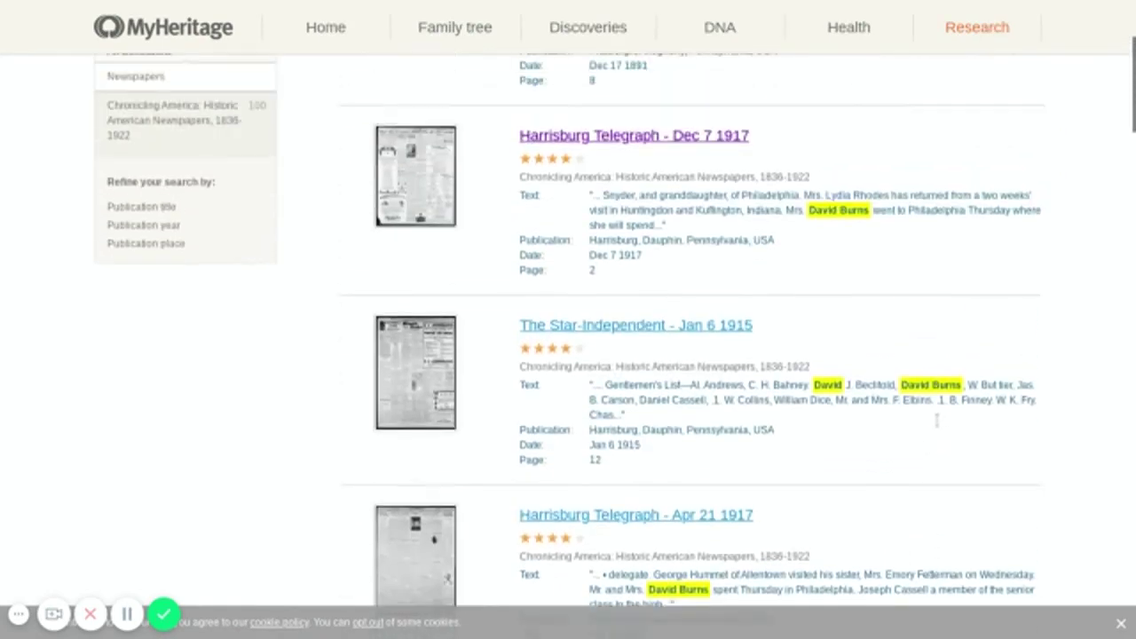